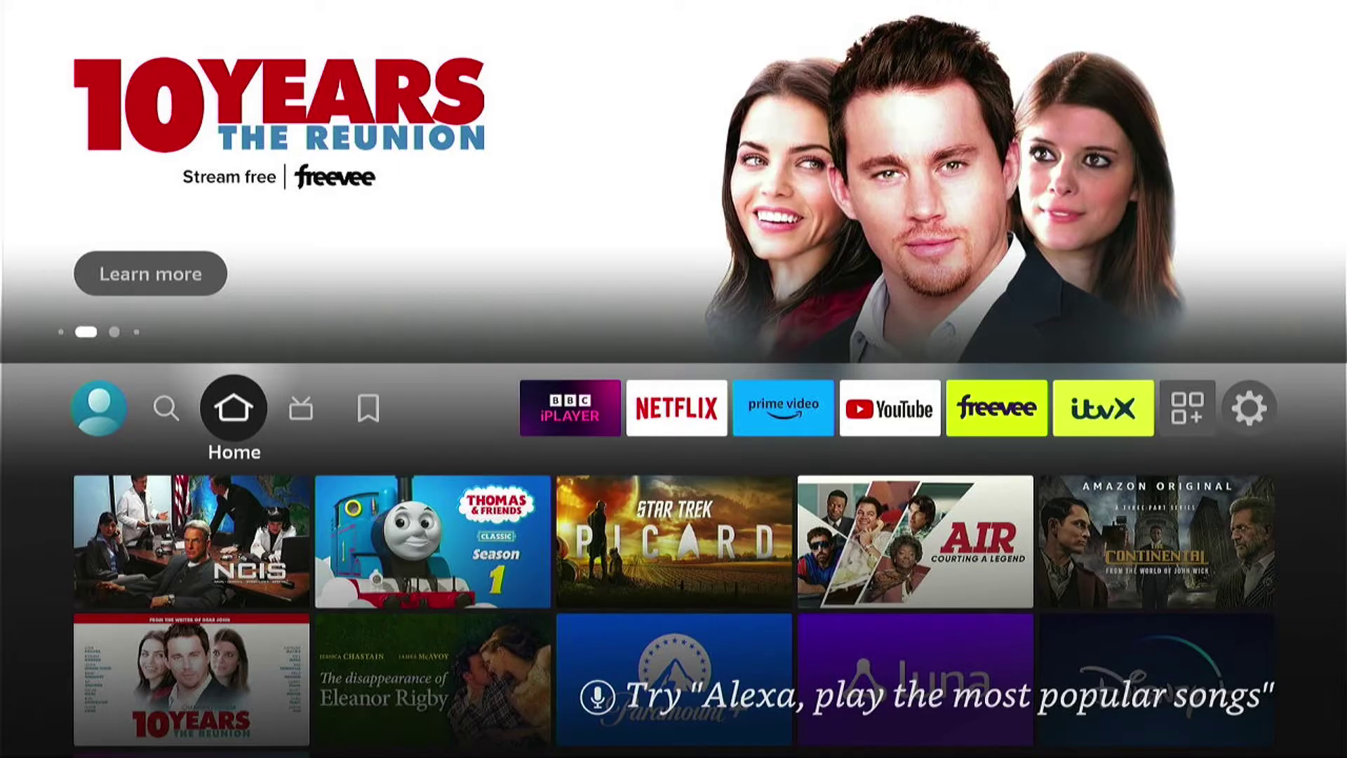
Start a search from the Find page and enter "Dow" as the search term.
{"action": "key", "text": "Left"}
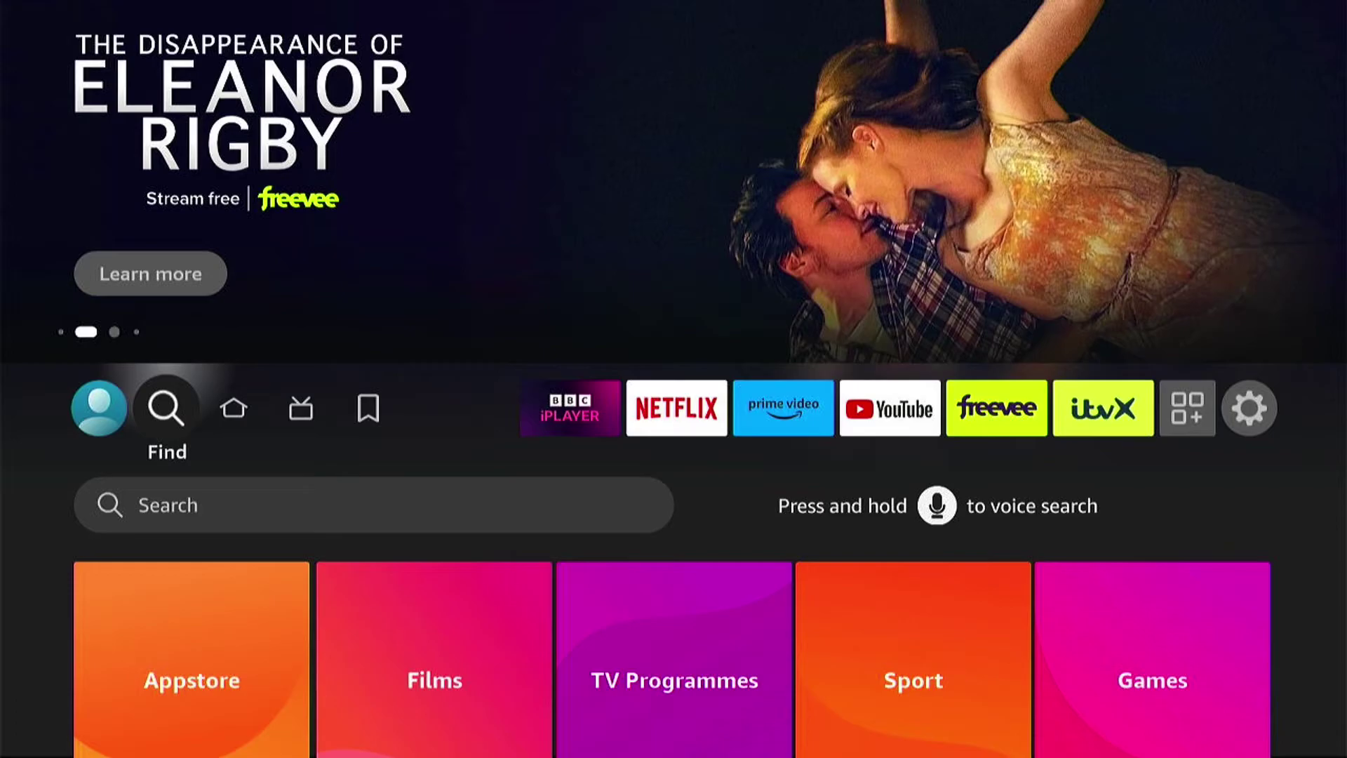
{"action": "key", "text": "Down"}
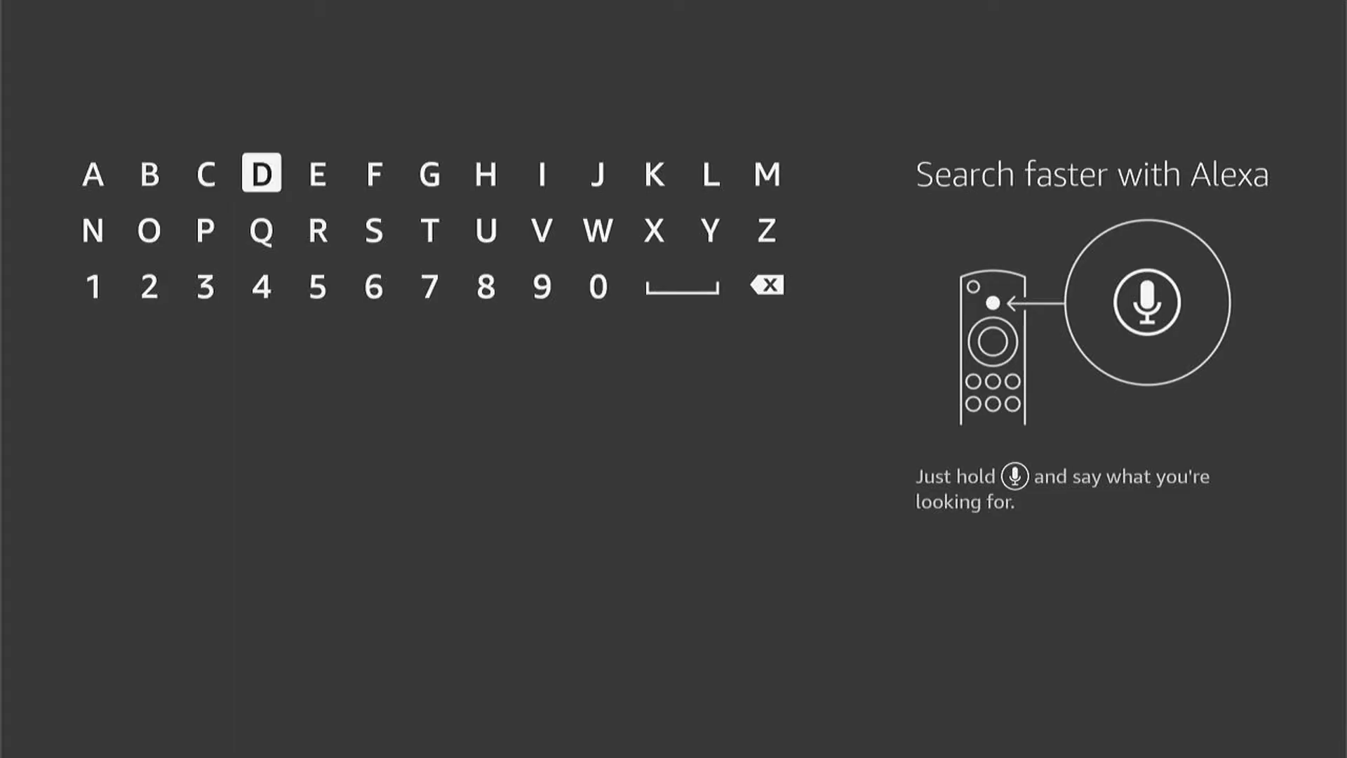
{"action": "key", "text": "Return"}
{"action": "key", "text": "Down"}
{"action": "key", "text": "Down"}
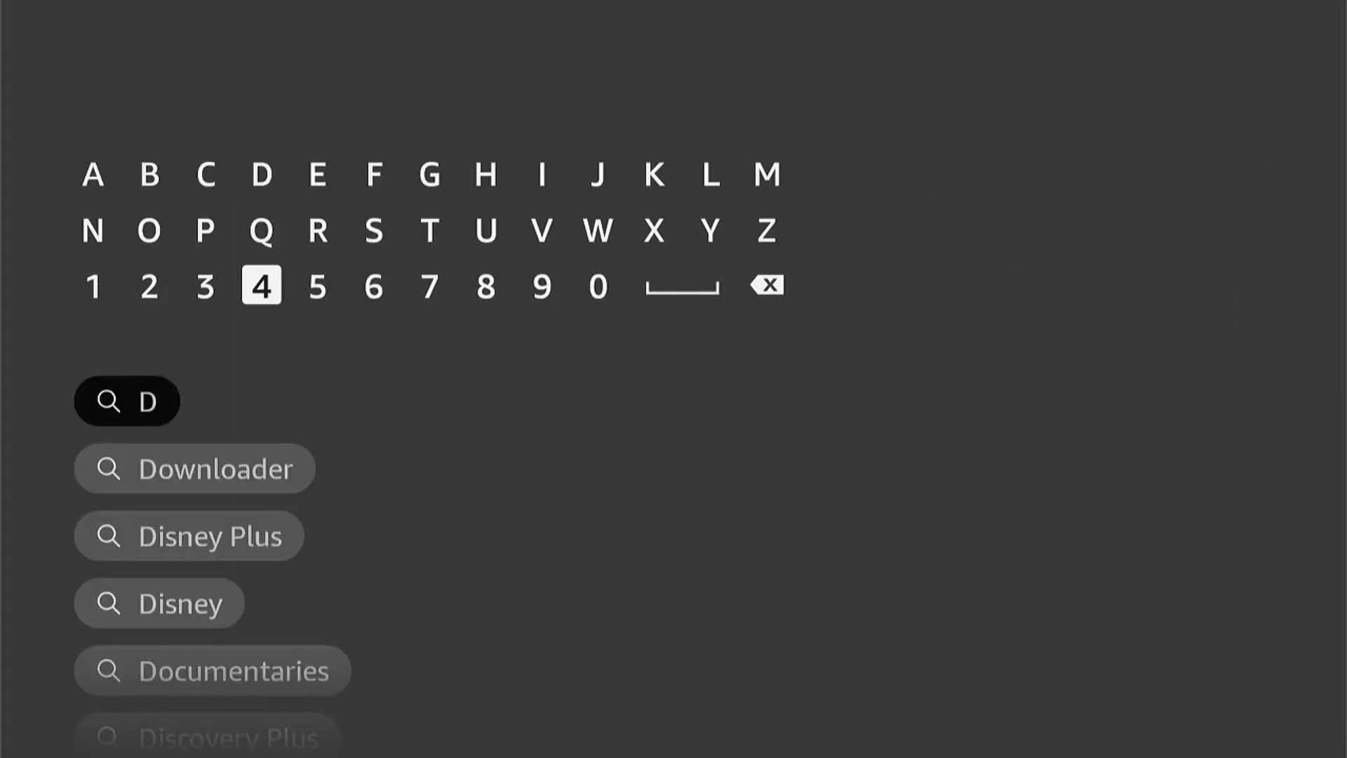
{"action": "key", "text": "Up"}
{"action": "key", "text": "Left"}
{"action": "key", "text": "Left"}
{"action": "key", "text": "Return"}
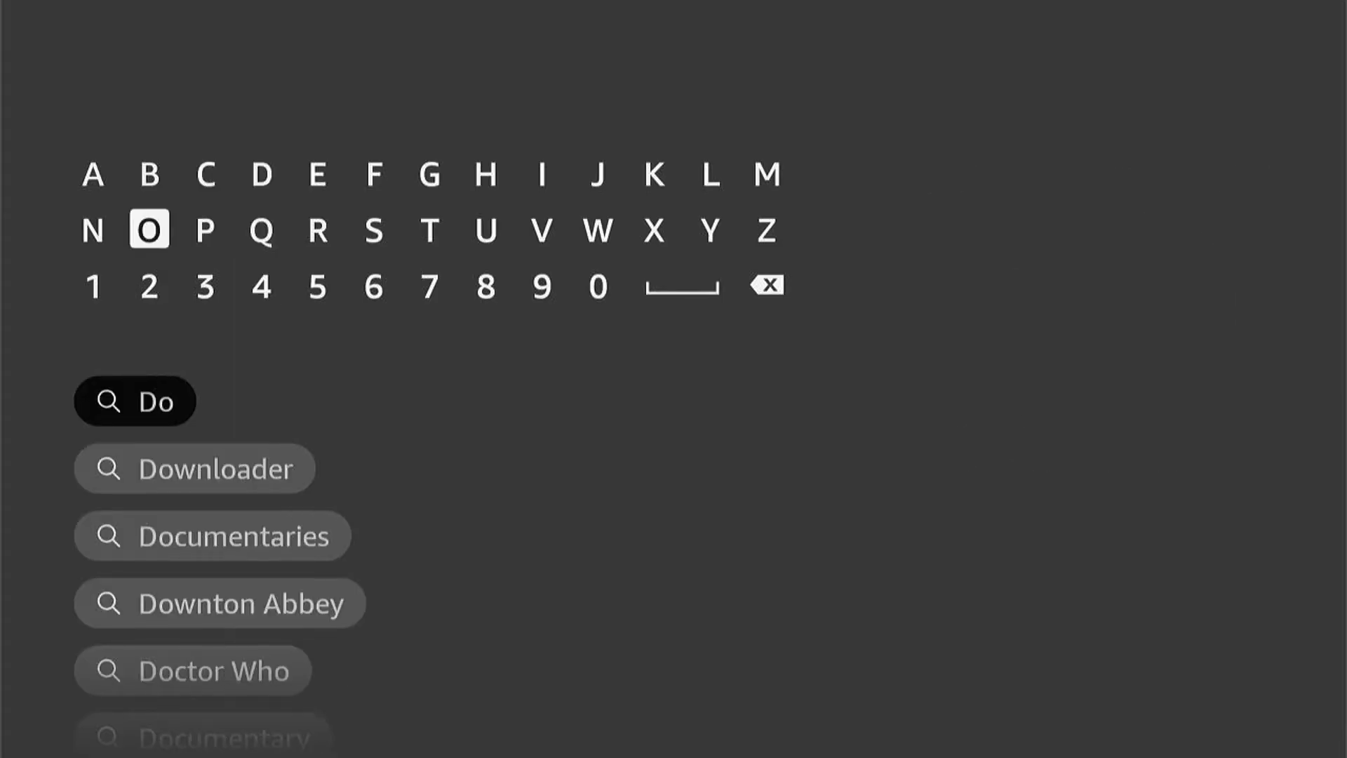
{"action": "key", "text": "Right"}
{"action": "key", "text": "Right"}
{"action": "key", "text": "Right"}
{"action": "key", "text": "Right"}
{"action": "key", "text": "Right"}
{"action": "key", "text": "Right"}
{"action": "key", "text": "Right"}
{"action": "key", "text": "Right"}
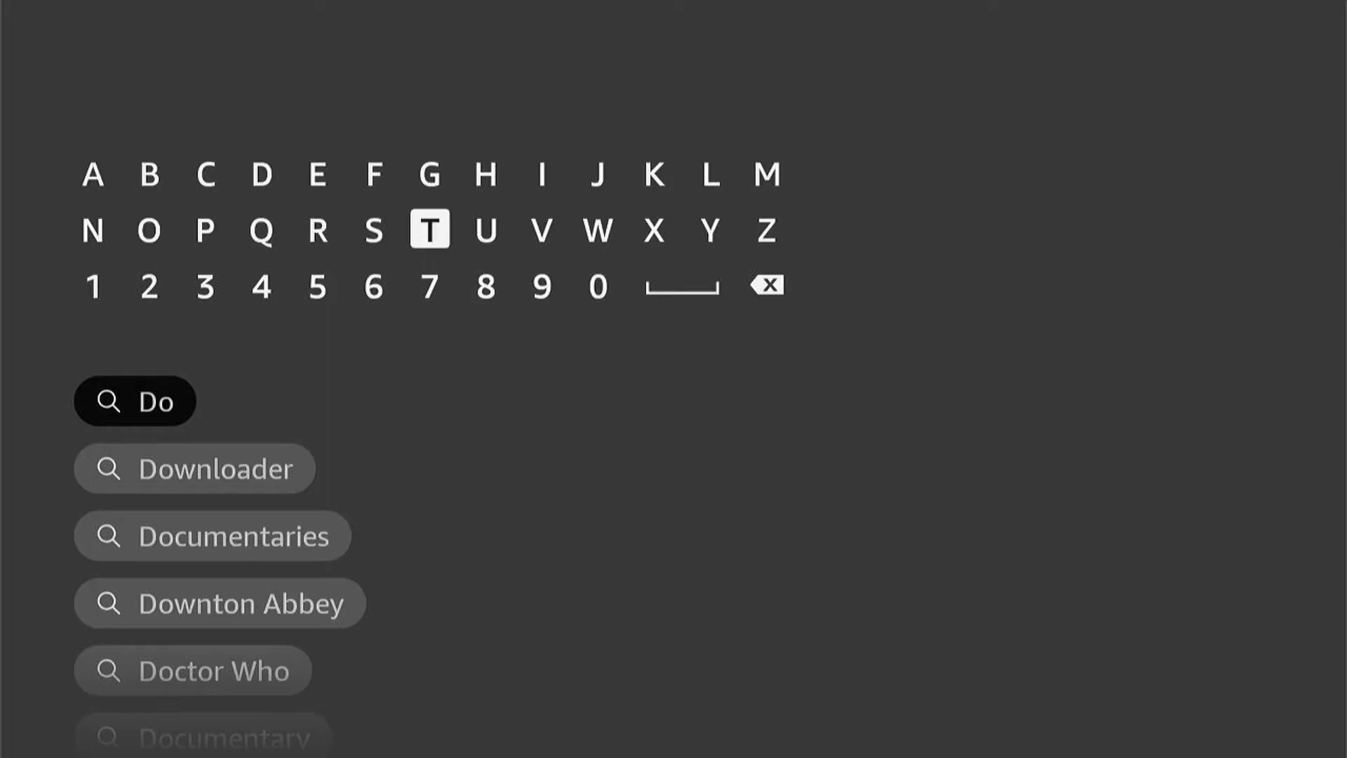
{"action": "key", "text": "Return"}
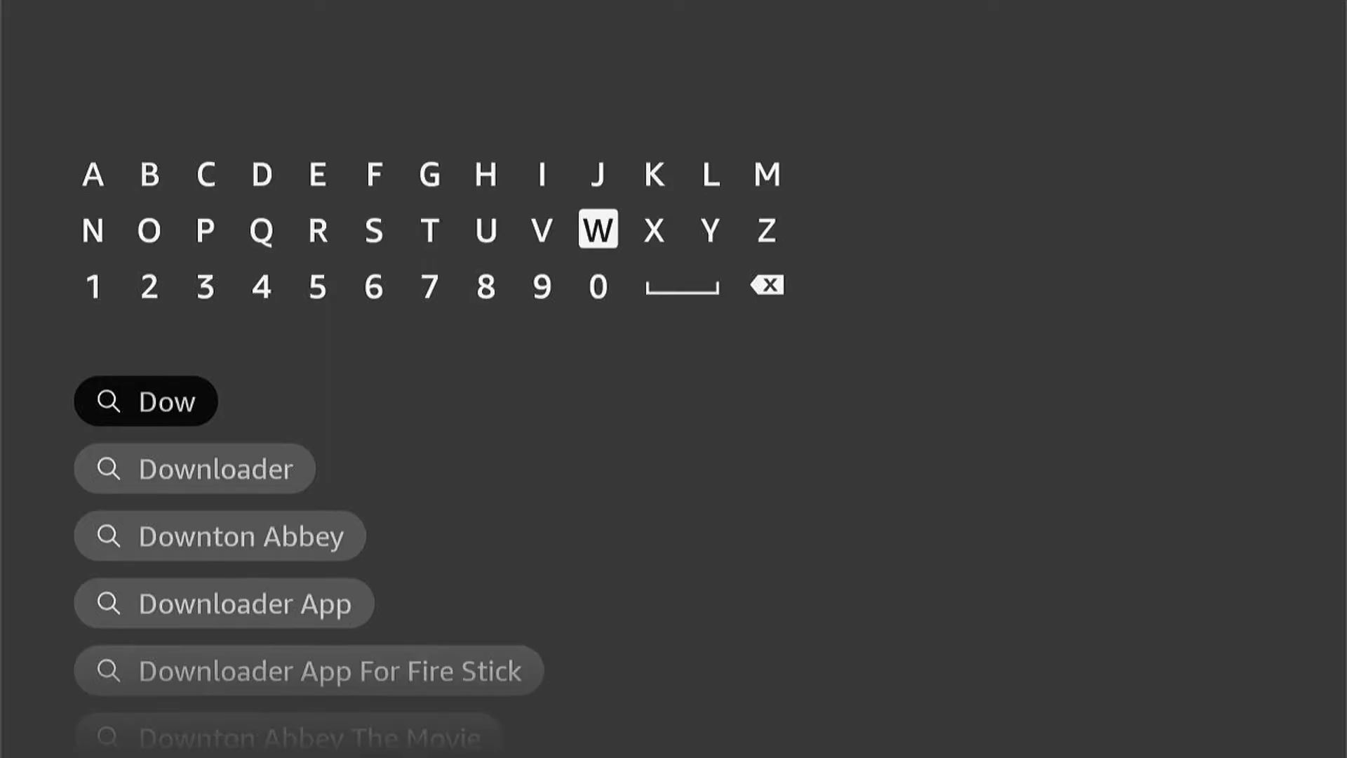
Choose the suggested search term Downloader and open the Downloader app's details page.
{"action": "key", "text": "Down"}
{"action": "key", "text": "Down"}
{"action": "key", "text": "Down"}
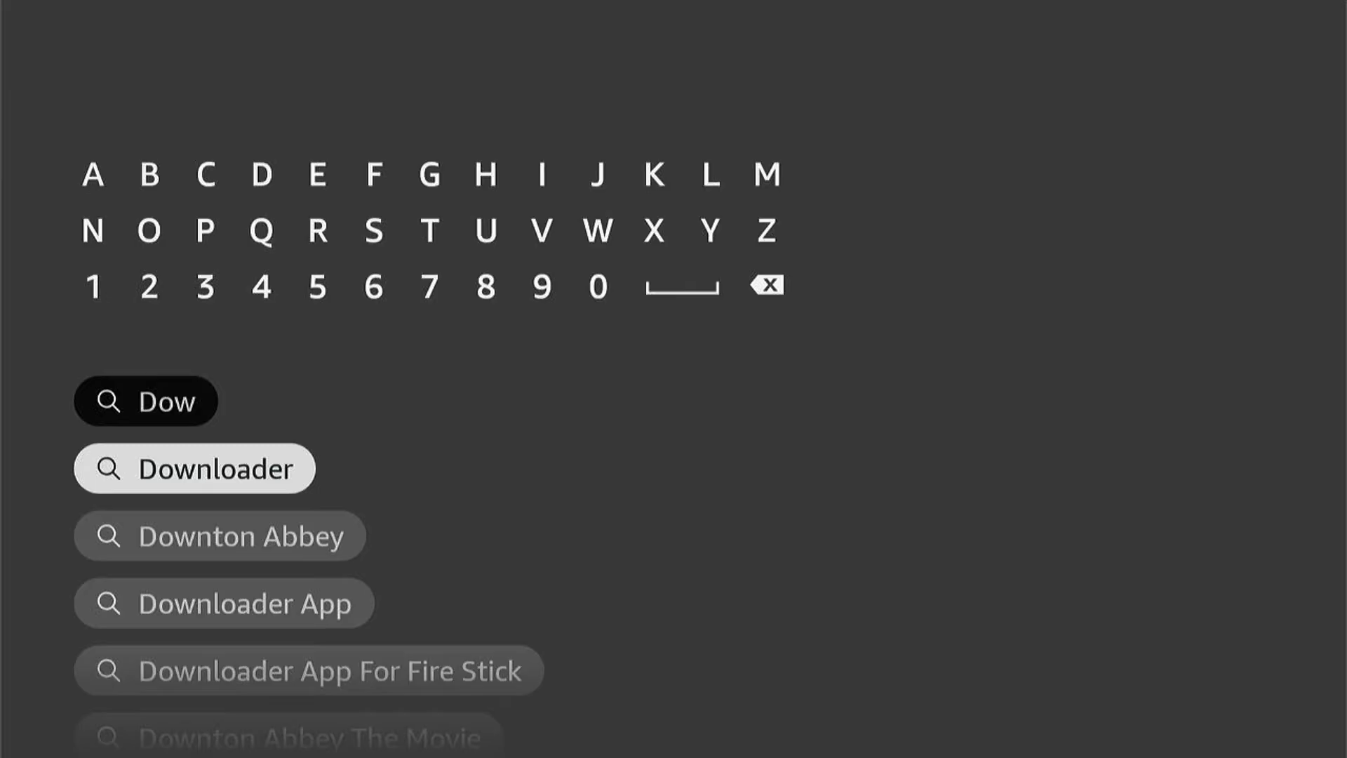
{"action": "key", "text": "Return"}
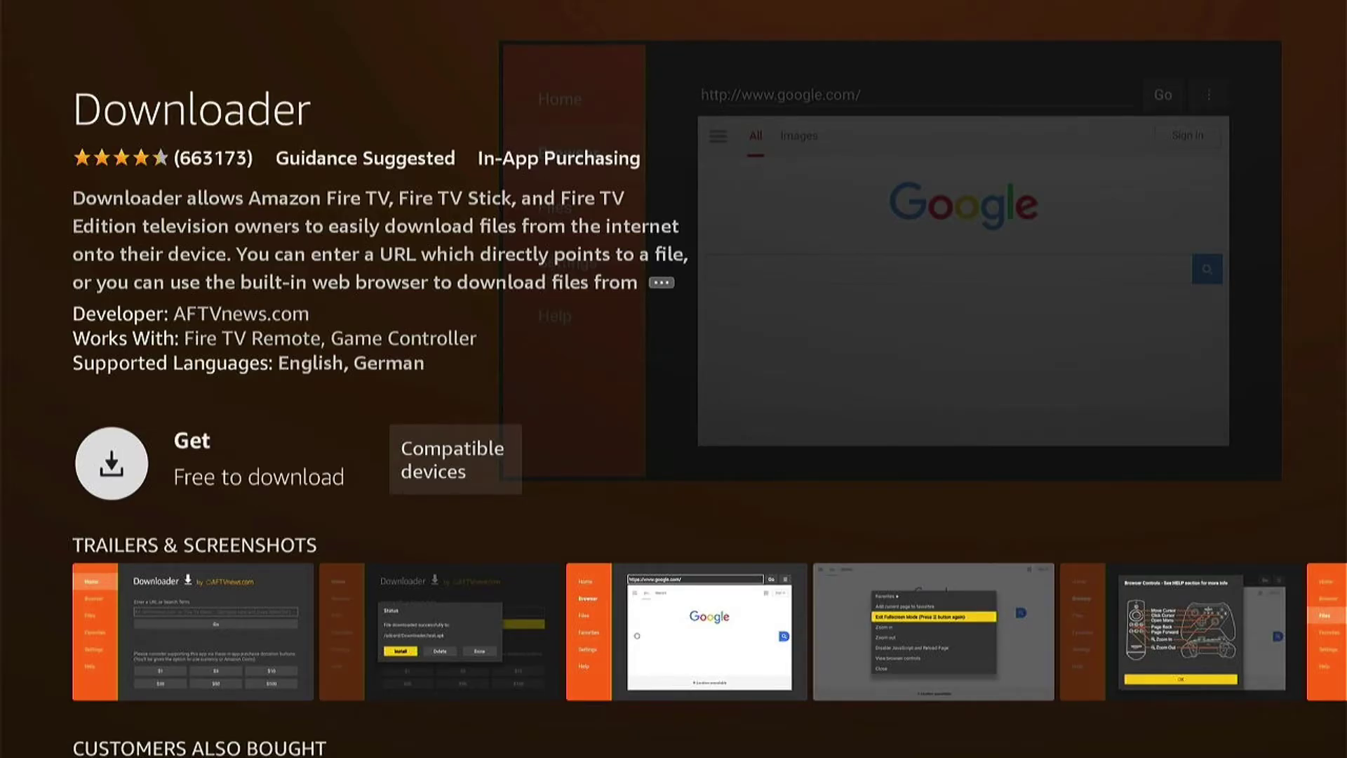
Get the free Downloader app and return to the home screen once it is installed.
{"action": "key", "text": "Return"}
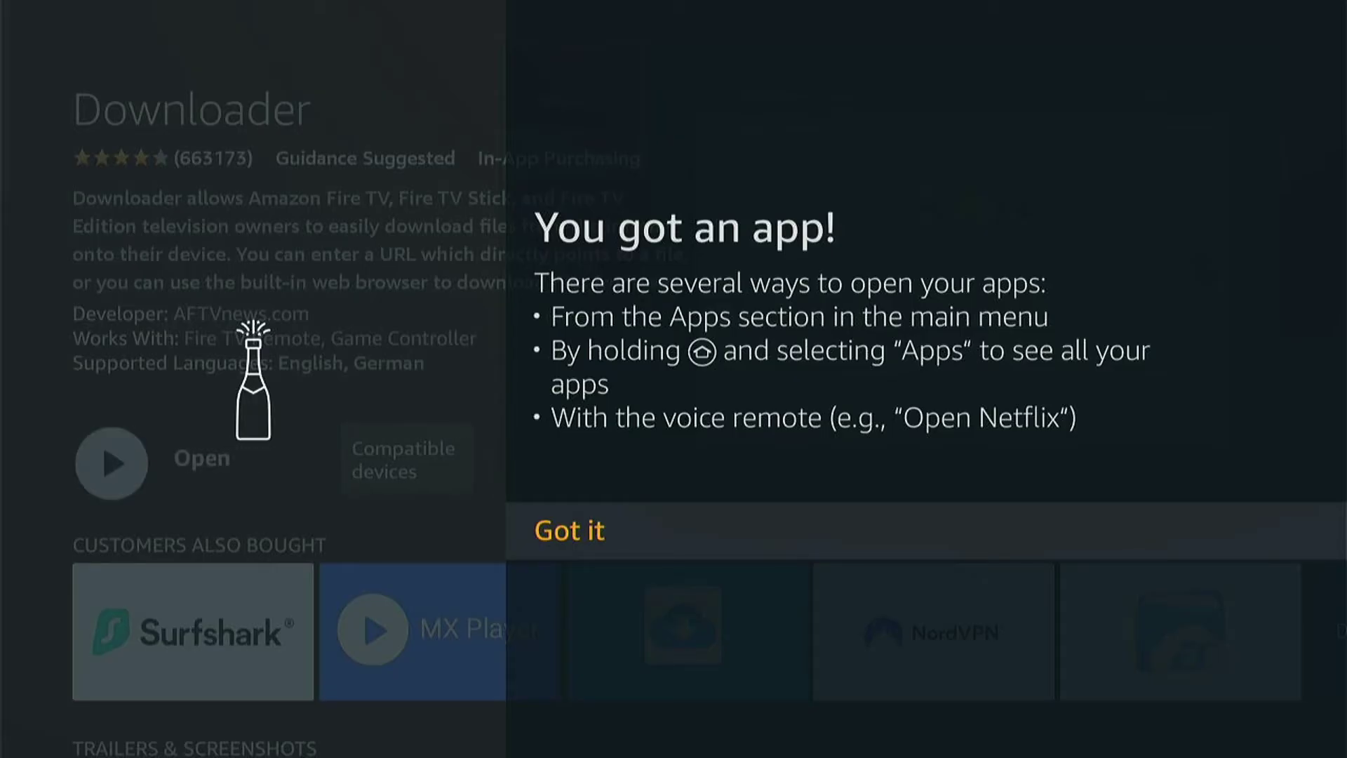
{"action": "key", "text": "Return"}
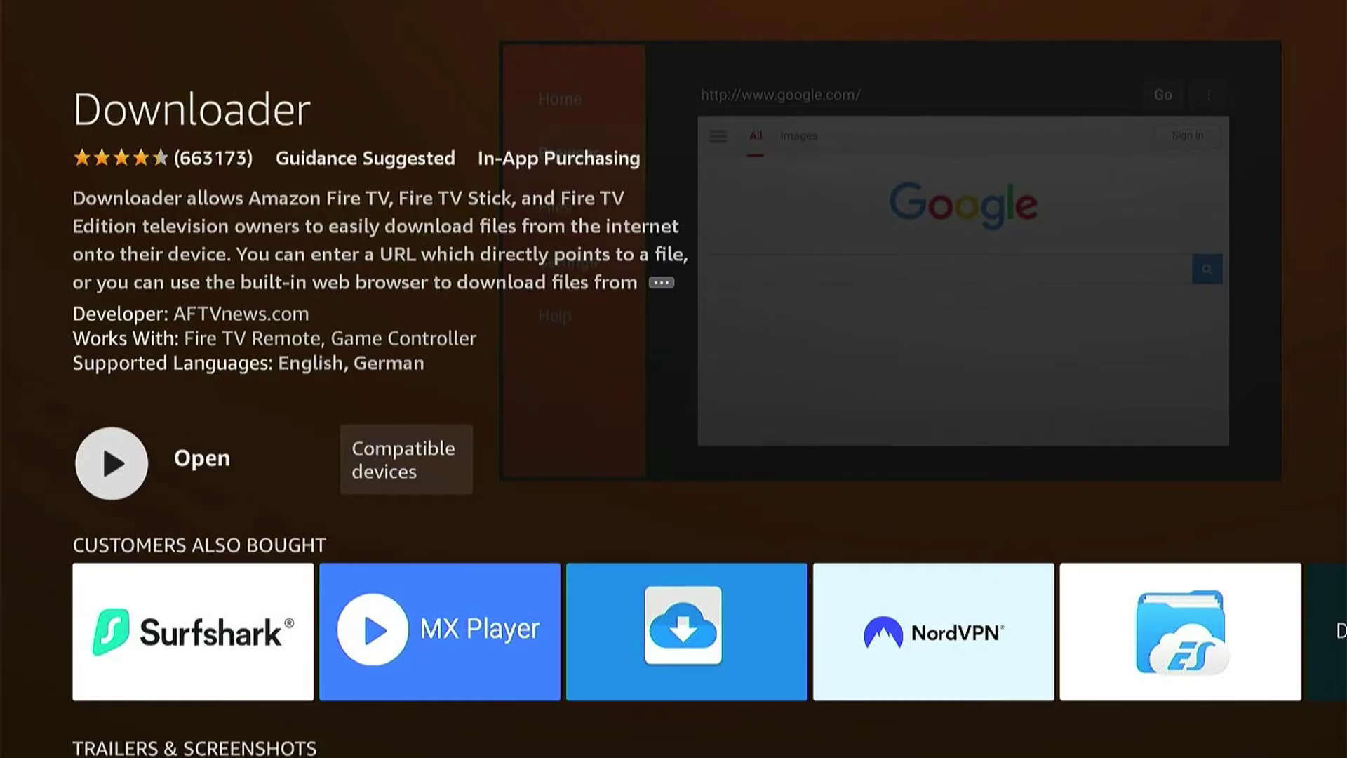
{"action": "key", "text": "Home"}
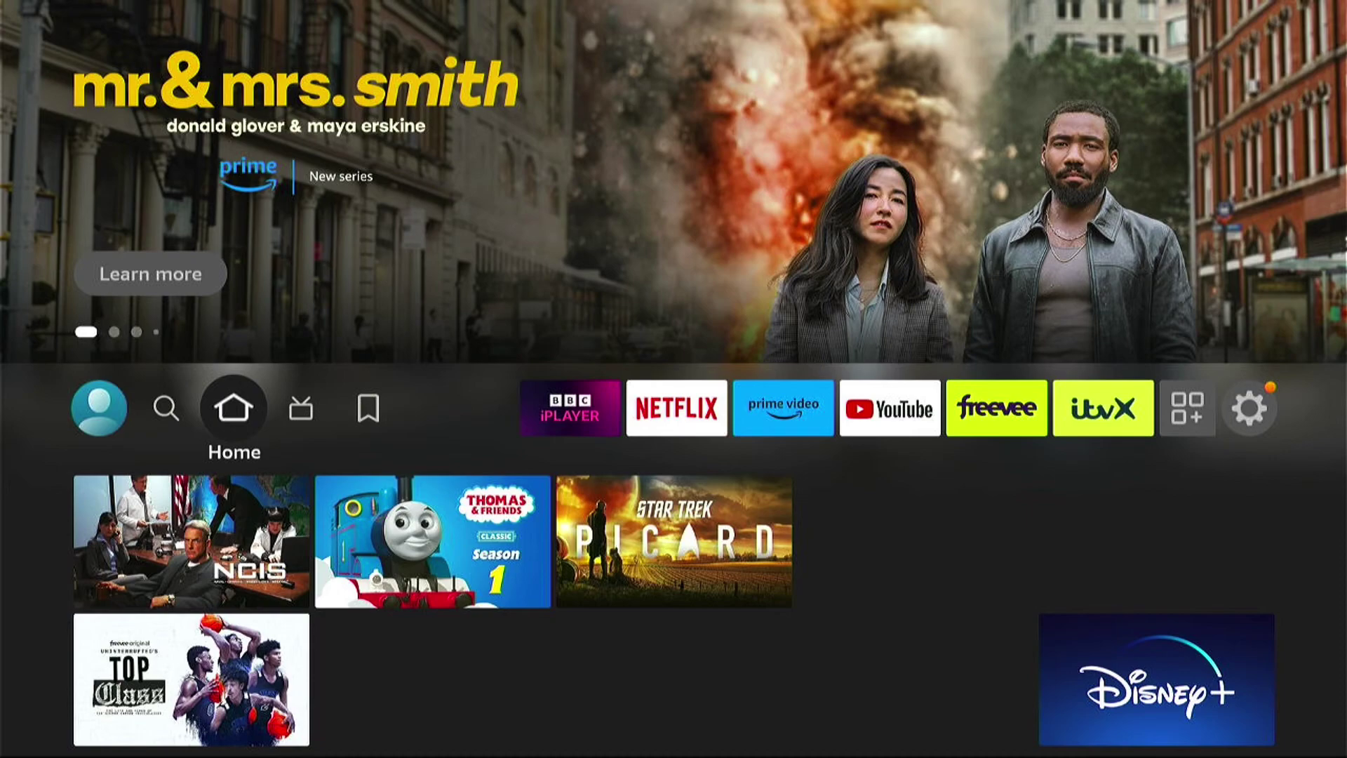
Open the My Fire TV section of the device settings.
{"action": "key", "text": "Right"}
{"action": "key", "text": "Right"}
{"action": "key", "text": "Right"}
{"action": "key", "text": "Right"}
{"action": "key", "text": "Right"}
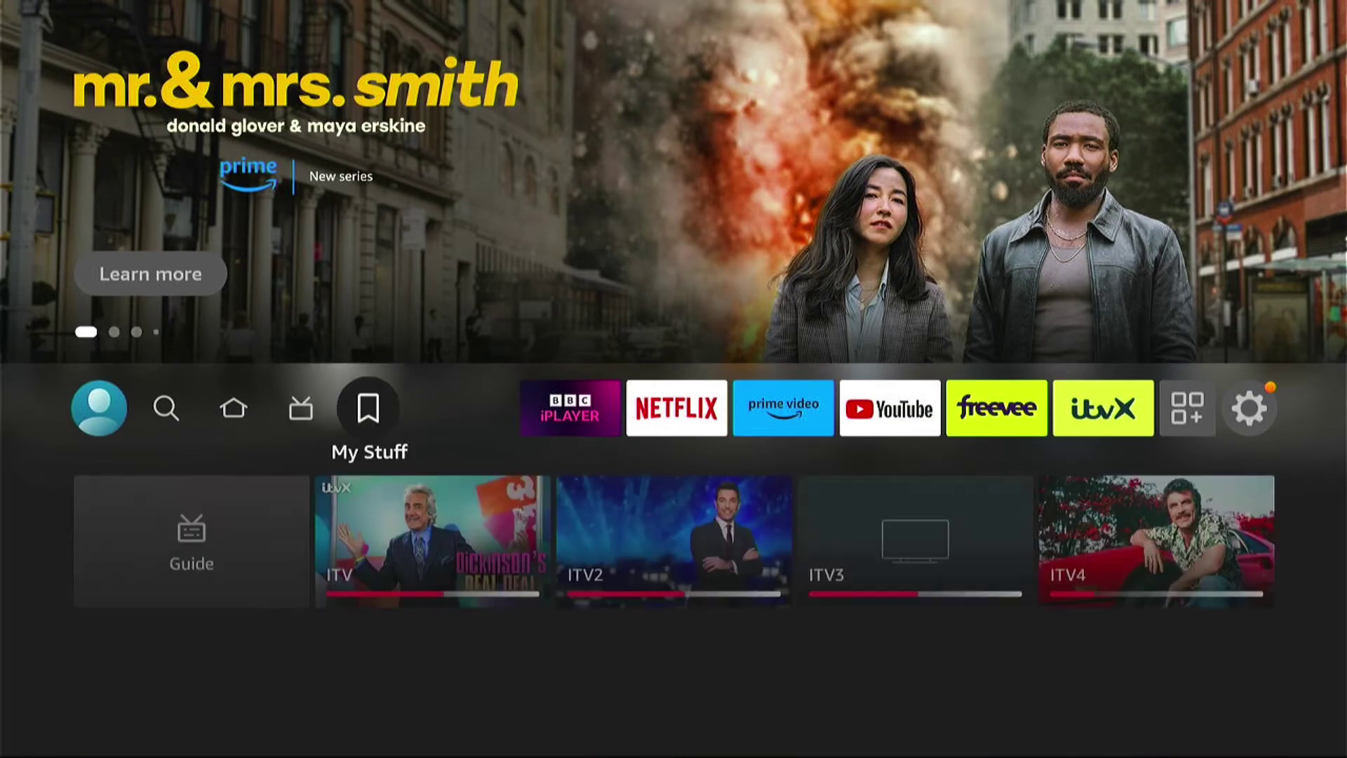
{"action": "key", "text": "Right"}
{"action": "key", "text": "Right"}
{"action": "key", "text": "Right"}
{"action": "key", "text": "Right"}
{"action": "key", "text": "Right"}
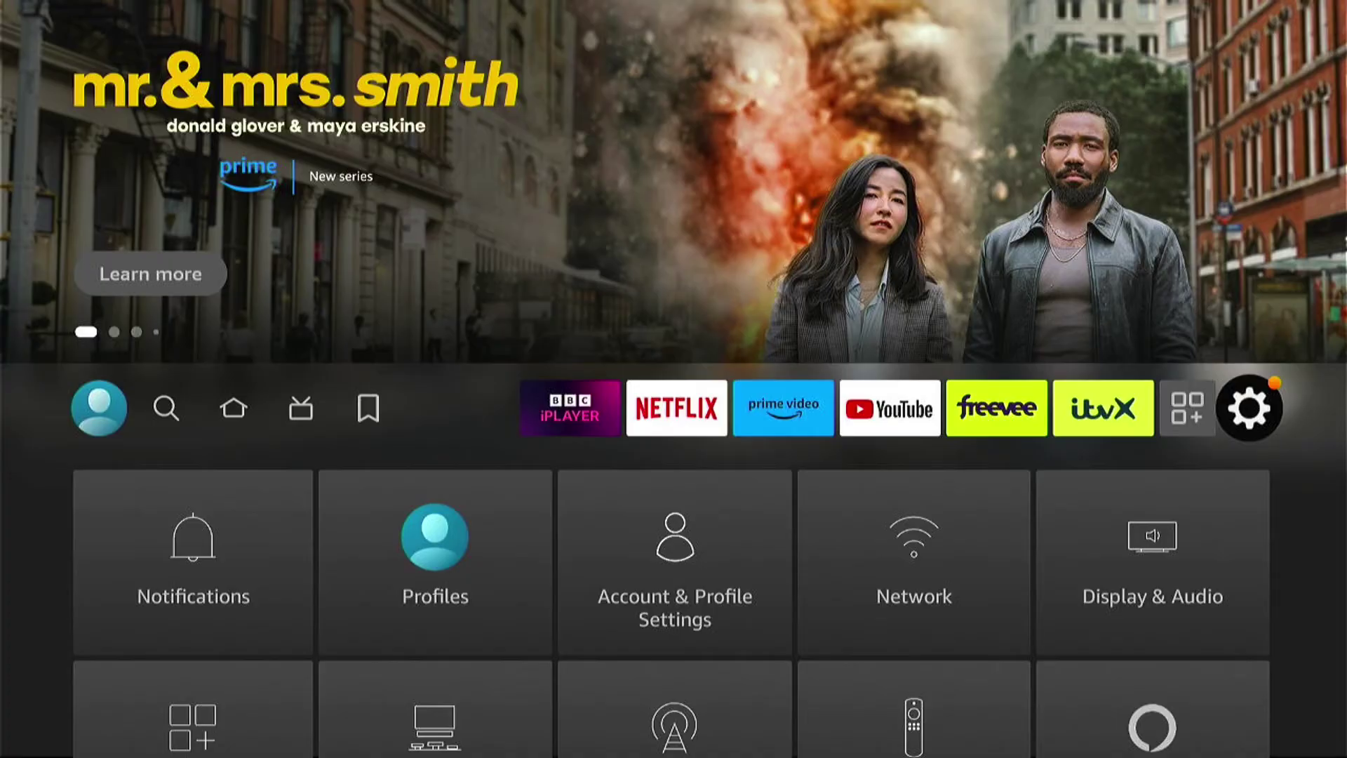
{"action": "key", "text": "Down"}
{"action": "key", "text": "Down"}
{"action": "key", "text": "Down"}
{"action": "key", "text": "Right"}
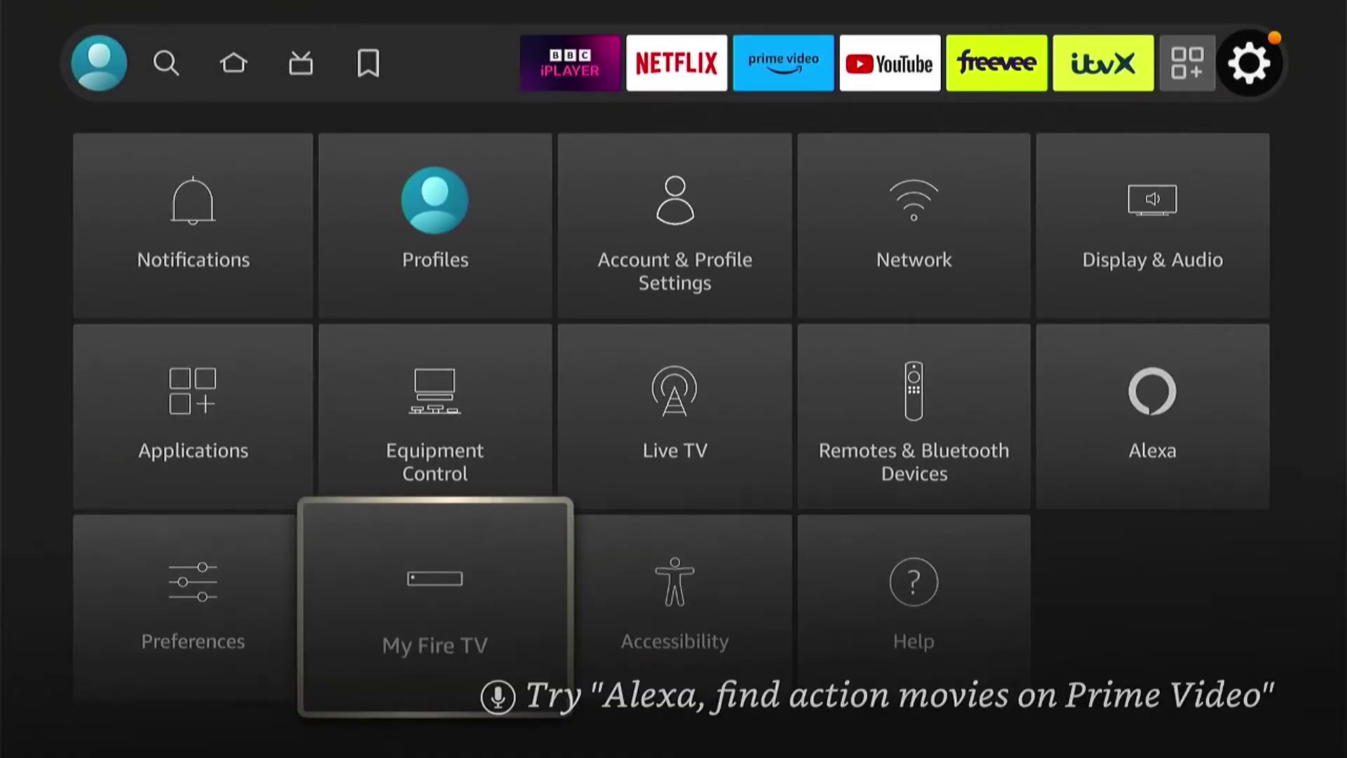
{"action": "key", "text": "Return"}
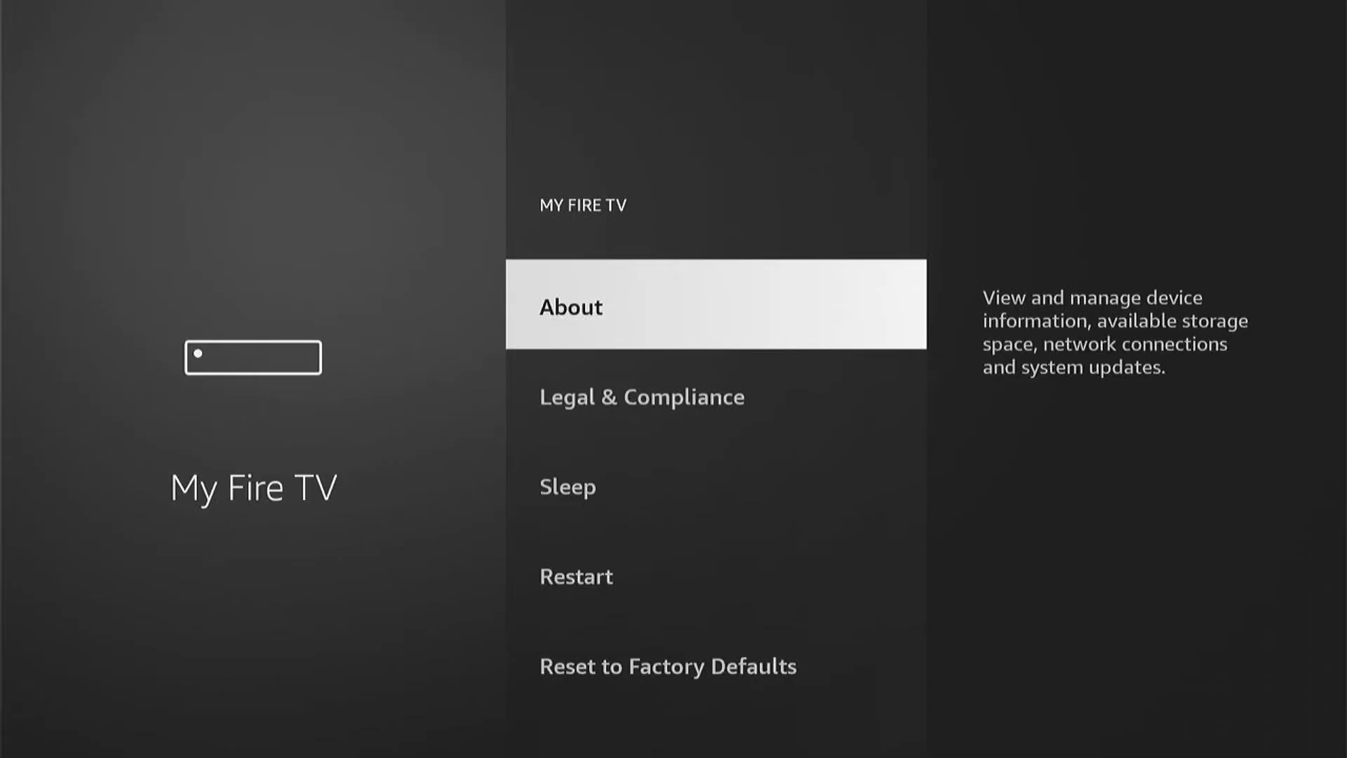
Unlock the hidden Developer Options by repeatedly selecting the Fire TV Stick Lite device entry under About.
{"action": "key", "text": "Return"}
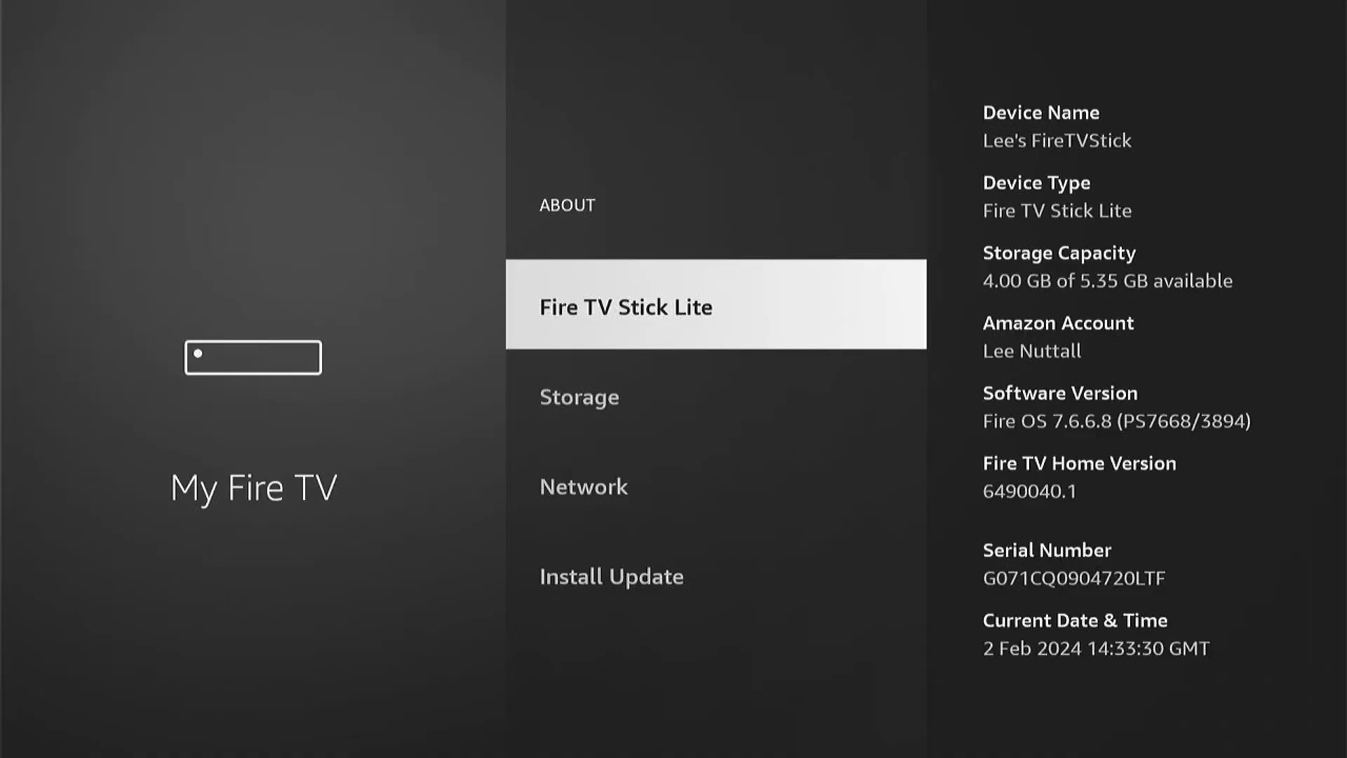
{"action": "key", "text": "Return"}
{"action": "key", "text": "Return"}
{"action": "key", "text": "Return"}
{"action": "key", "text": "Return"}
{"action": "key", "text": "Return"}
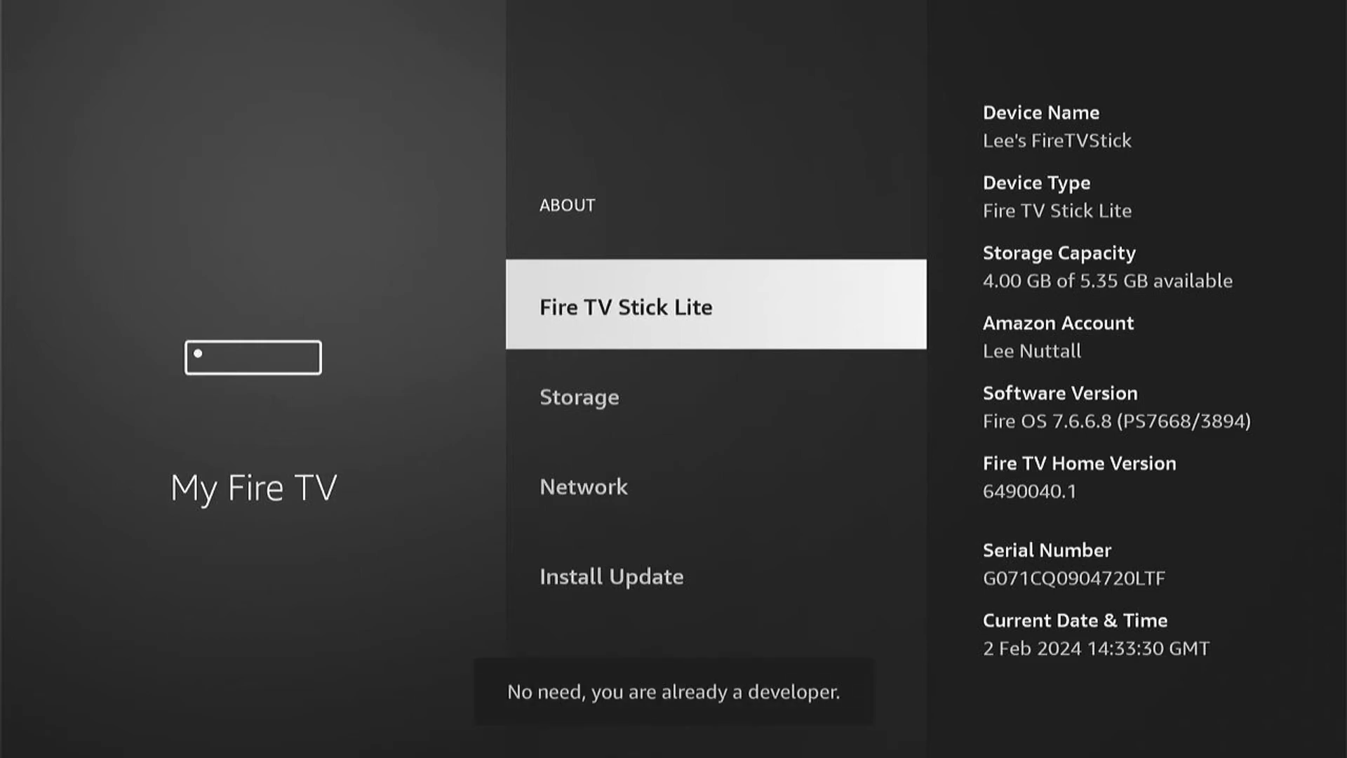
{"action": "key", "text": "Escape"}
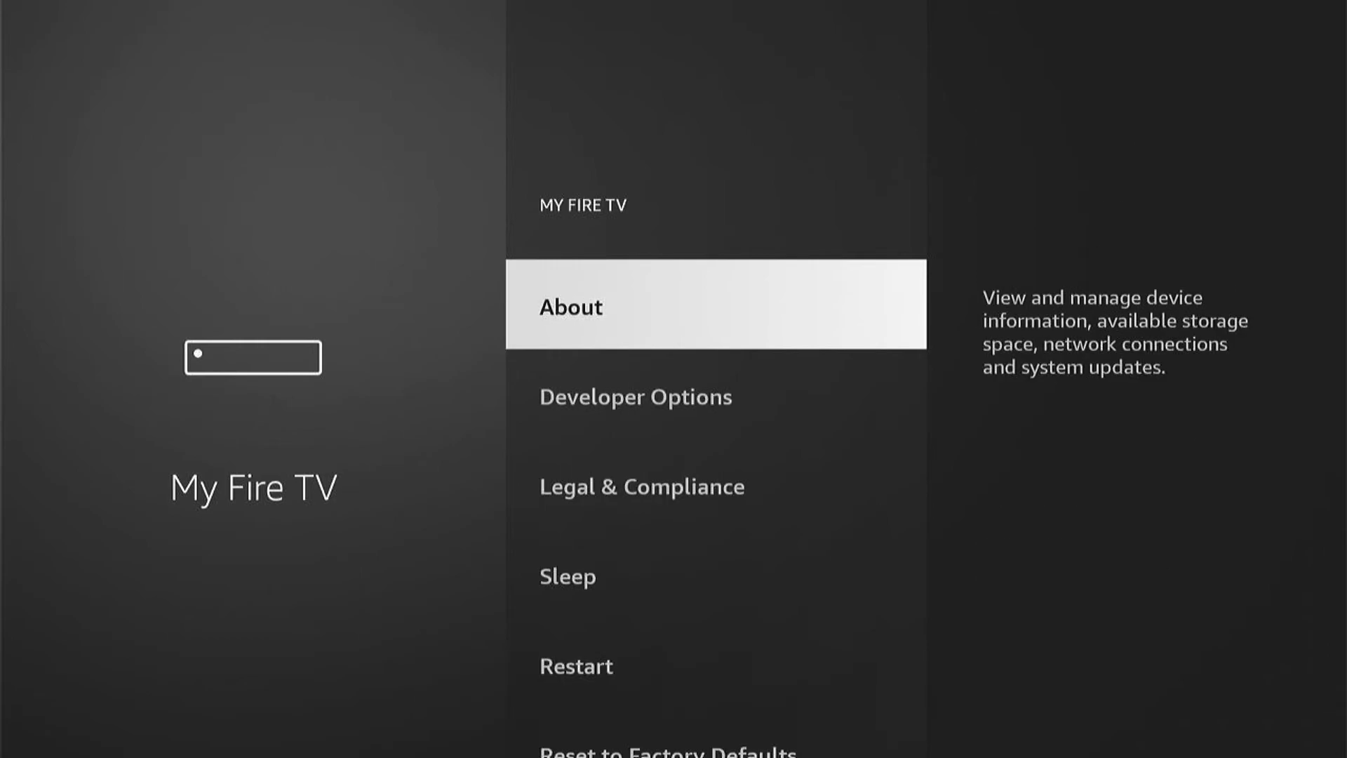
Turn on ADB Debugging in Developer Options.
{"action": "key", "text": "Down"}
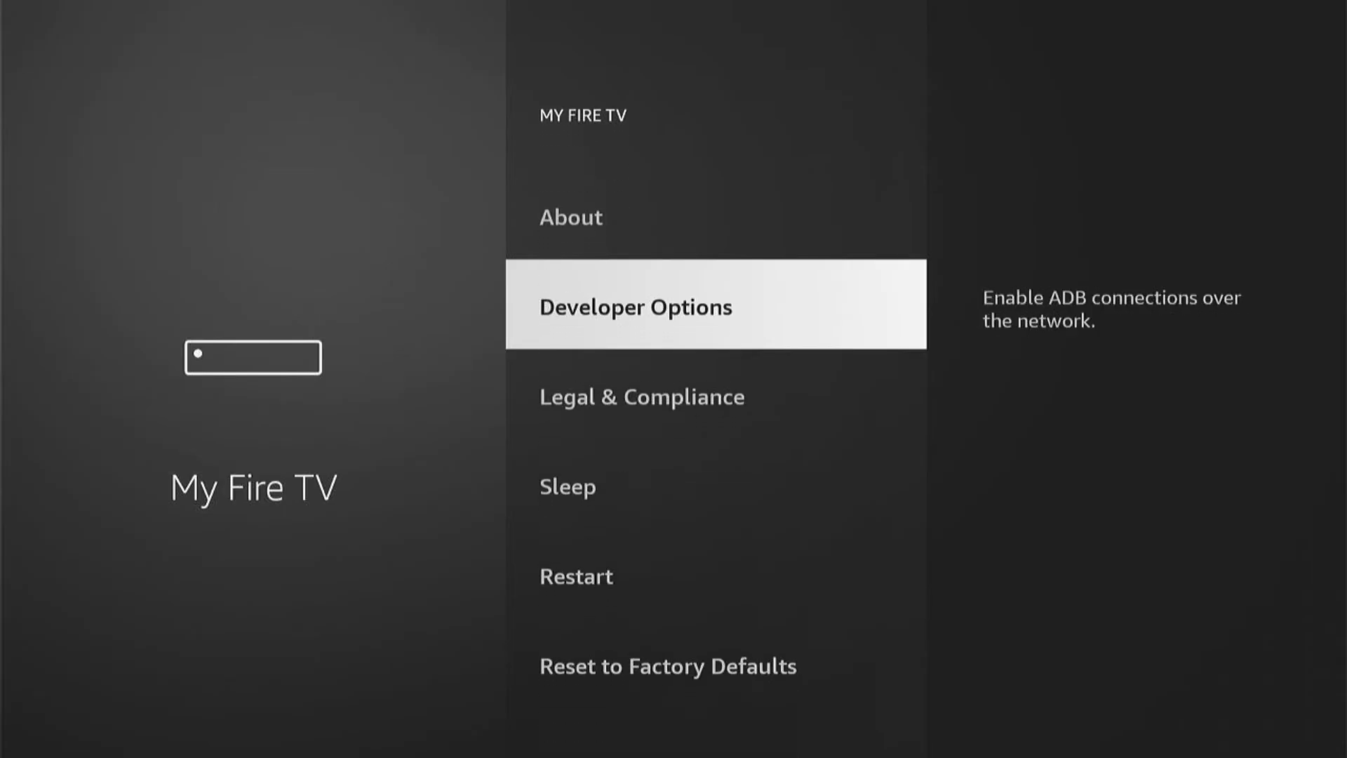
{"action": "key", "text": "Return"}
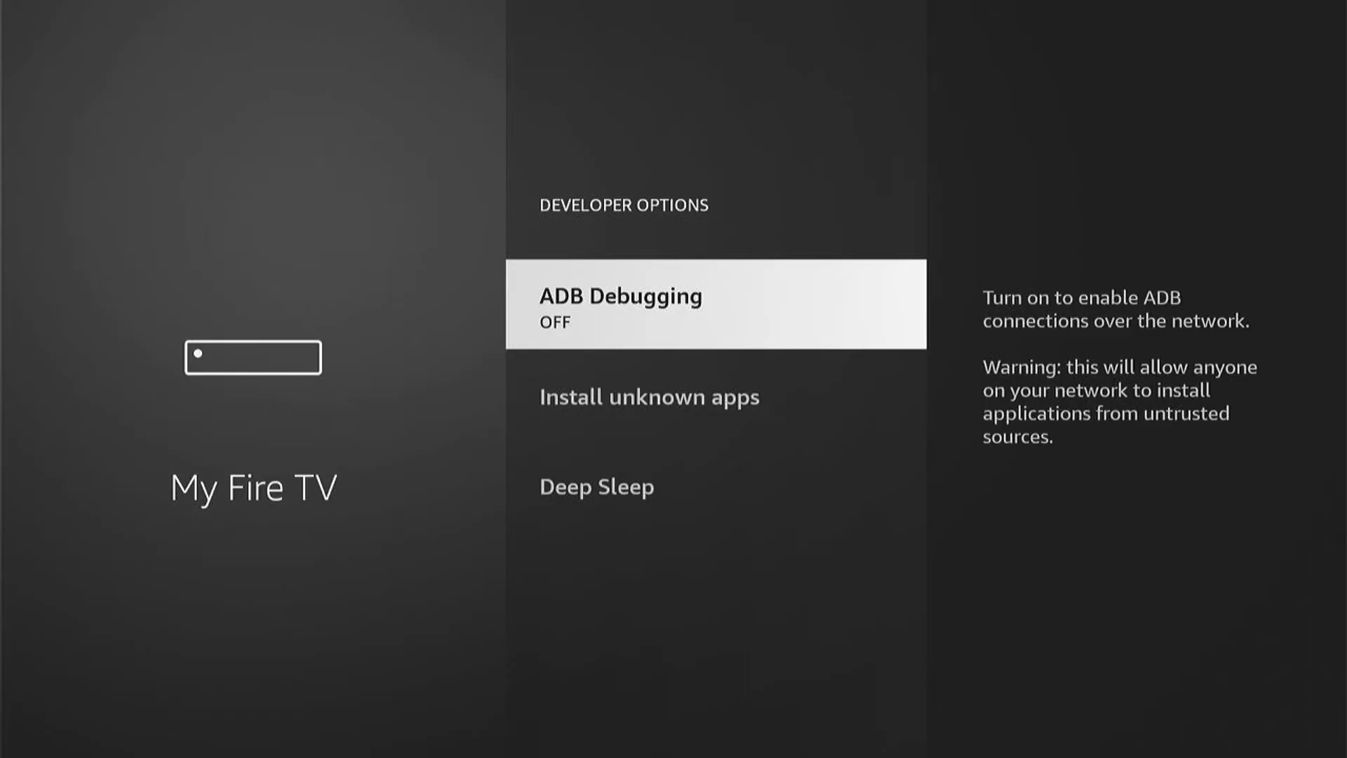
{"action": "key", "text": "Return"}
Allow Downloader to install unknown apps and return to the home screen.
{"action": "key", "text": "Down"}
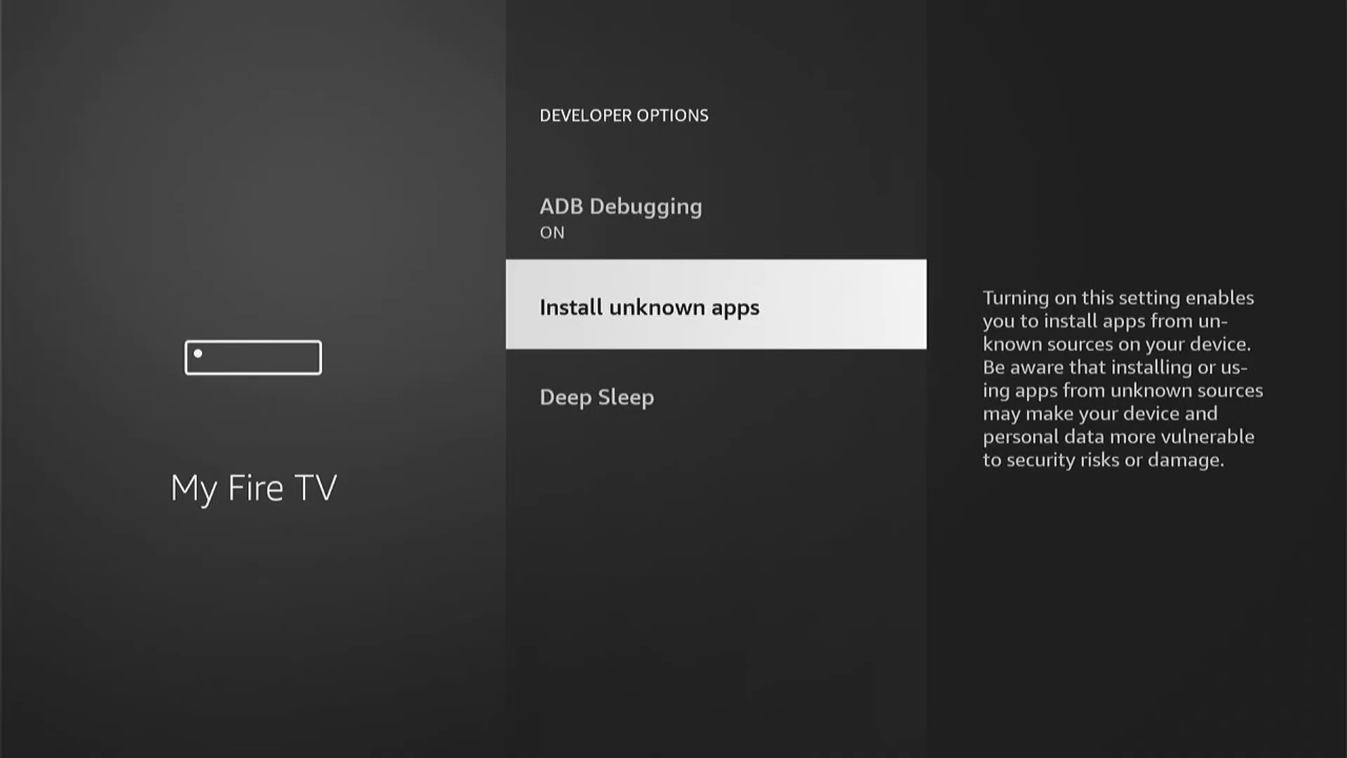
{"action": "key", "text": "Return"}
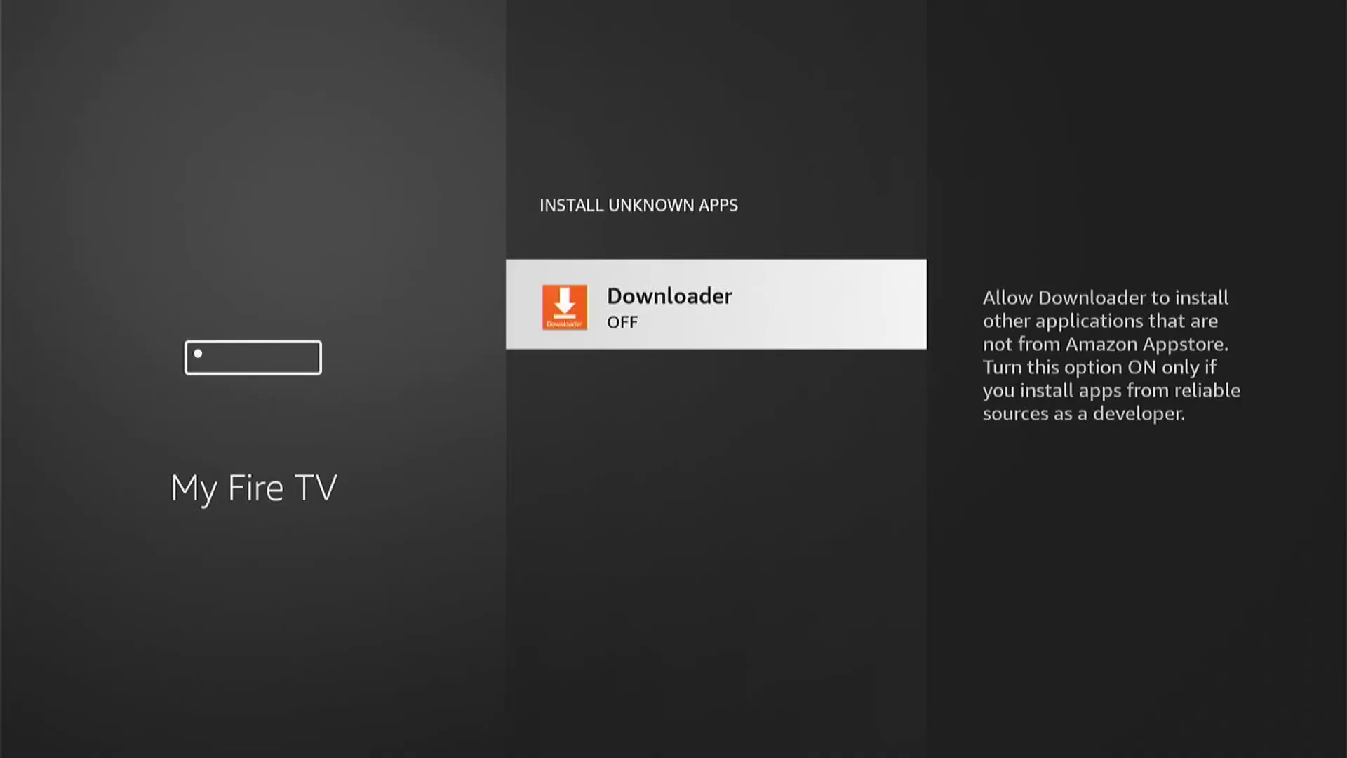
{"action": "key", "text": "Return"}
{"action": "key", "text": "Home"}
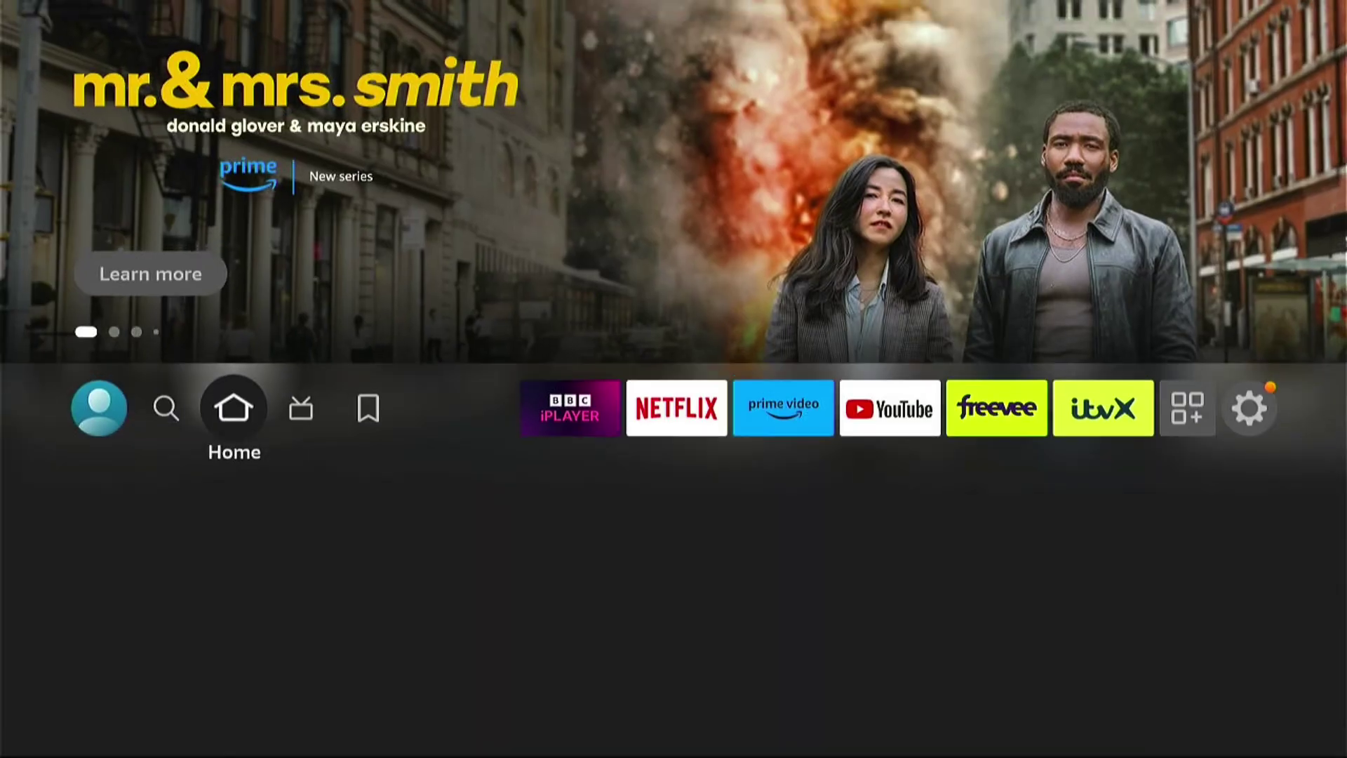
Launch Downloader from the recently used apps, allow access to photos, media and files, and dismiss the Quick Start Guide.
{"action": "key", "text": "Down"}
{"action": "key", "text": "Down"}
{"action": "key", "text": "Down"}
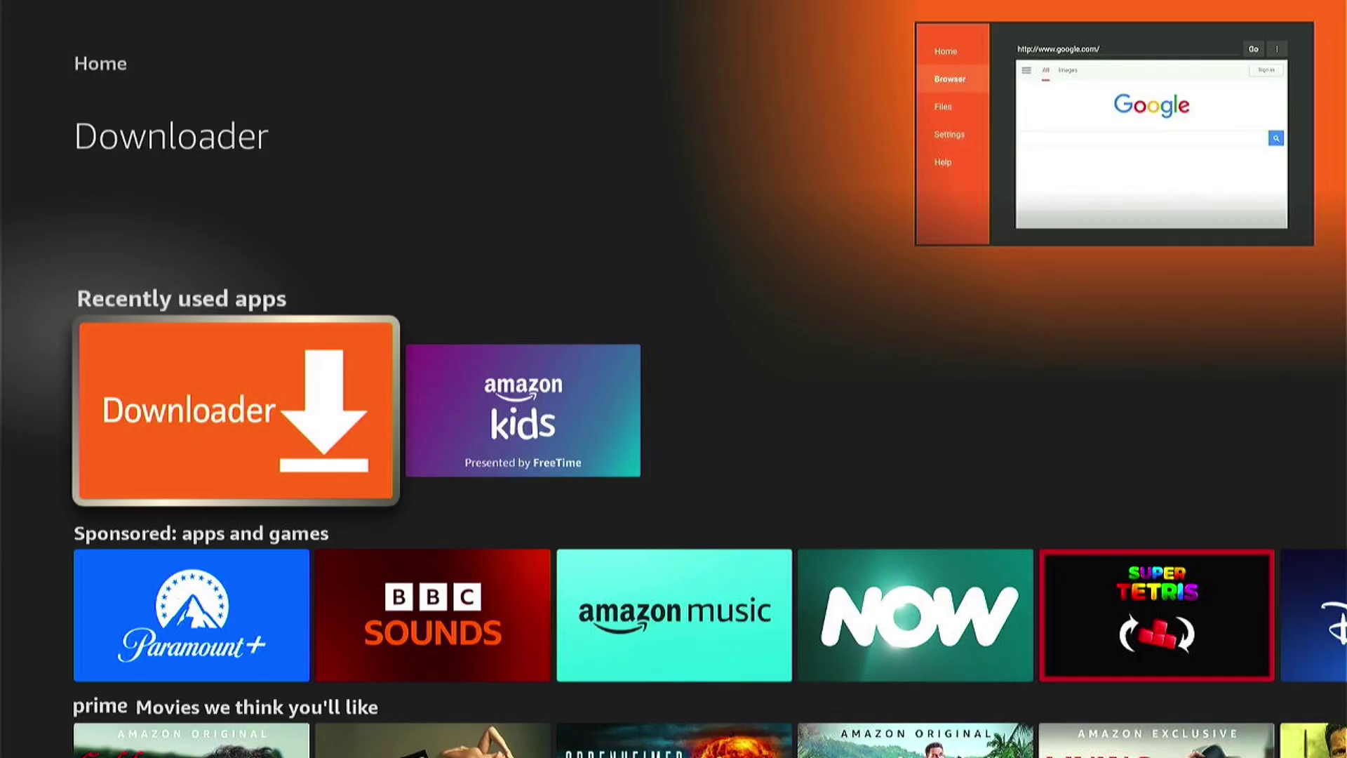
{"action": "key", "text": "Return"}
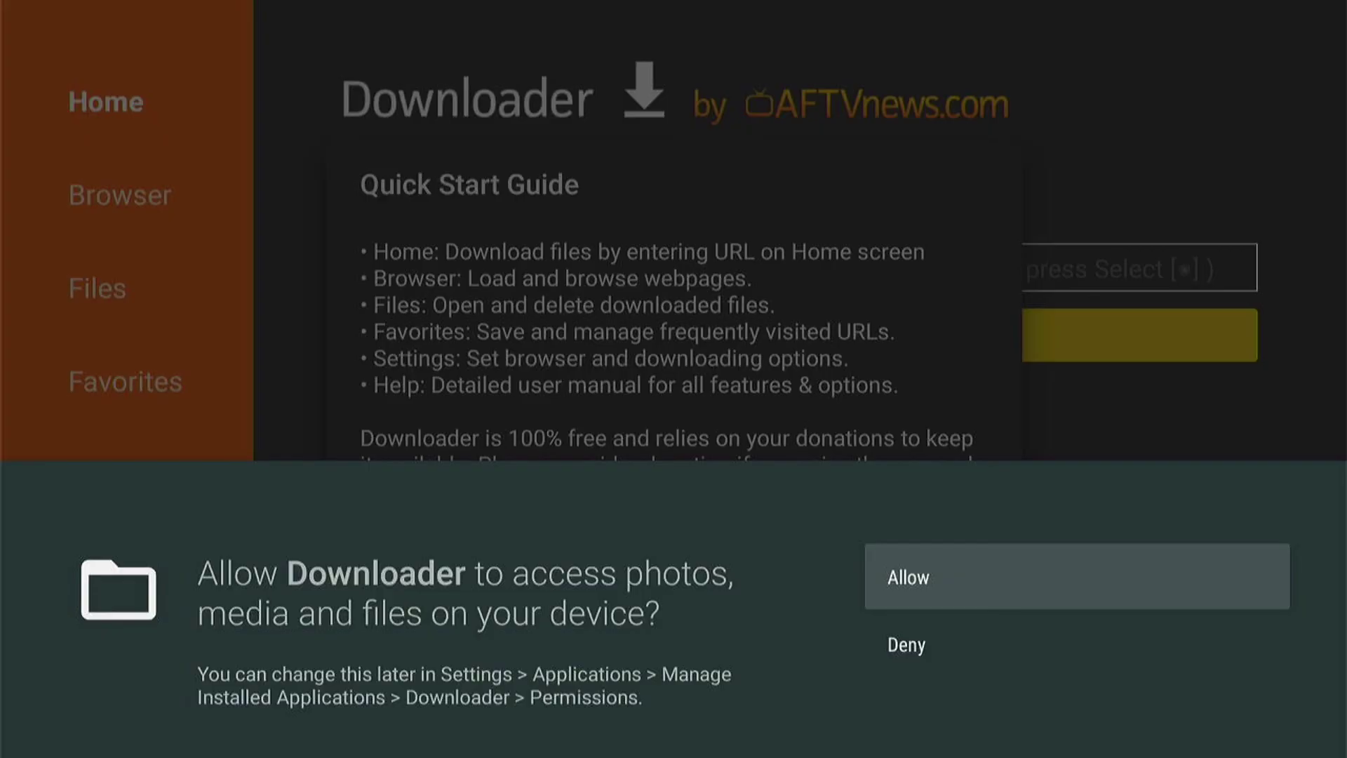
{"action": "key", "text": "Return"}
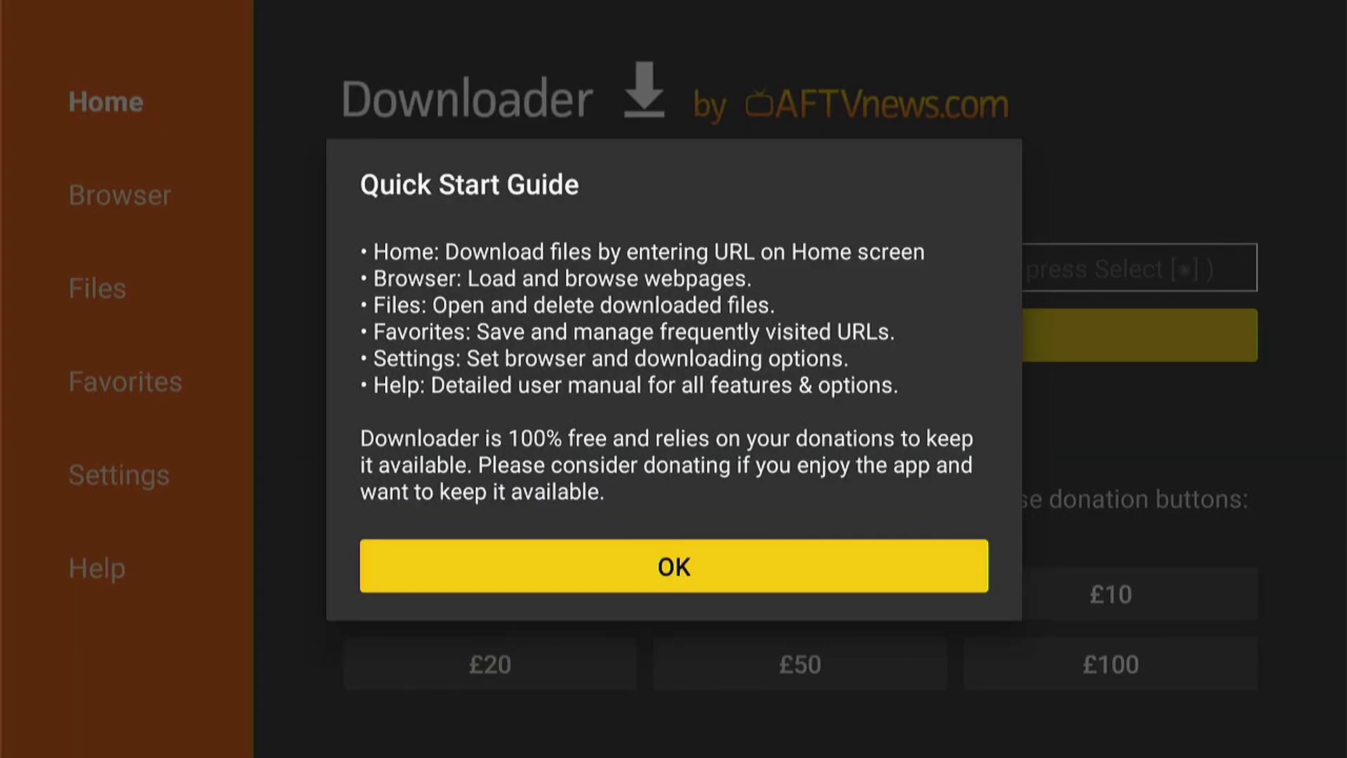
{"action": "key", "text": "Return"}
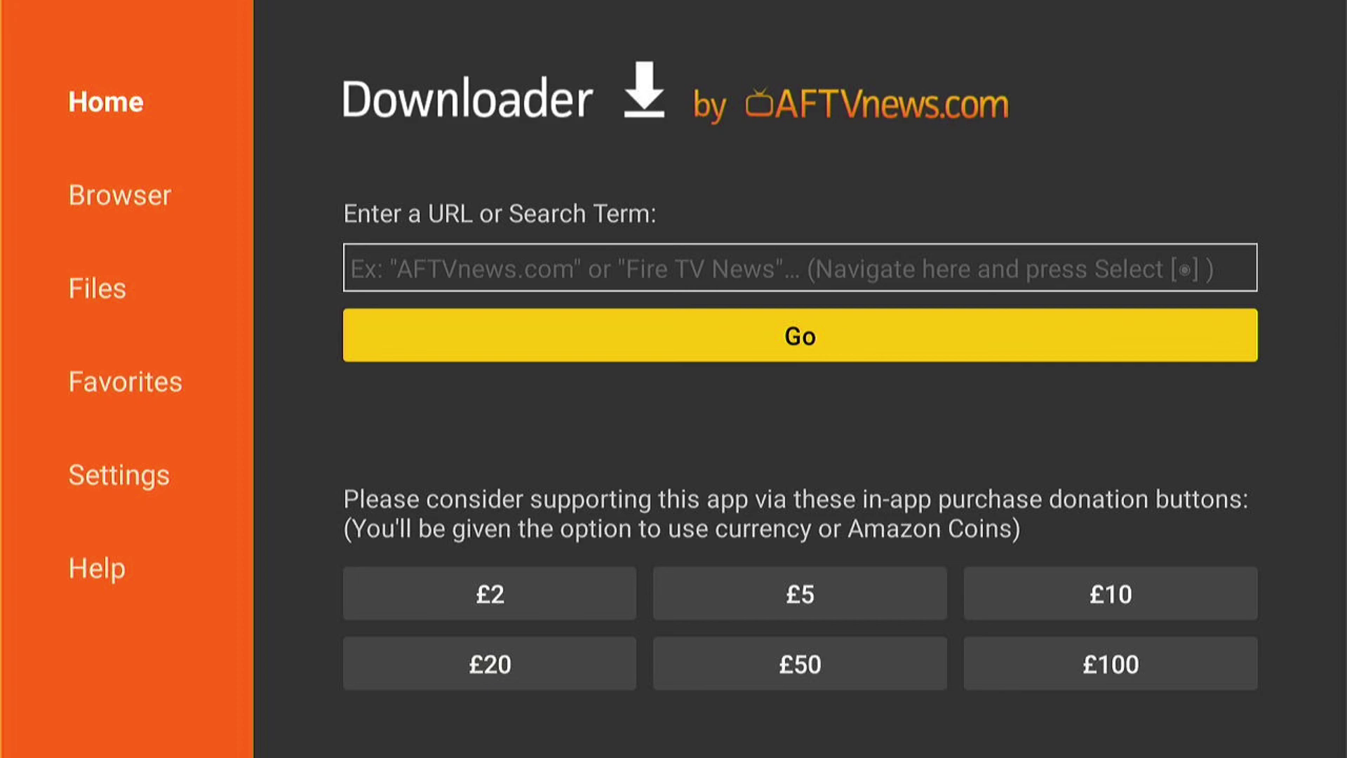